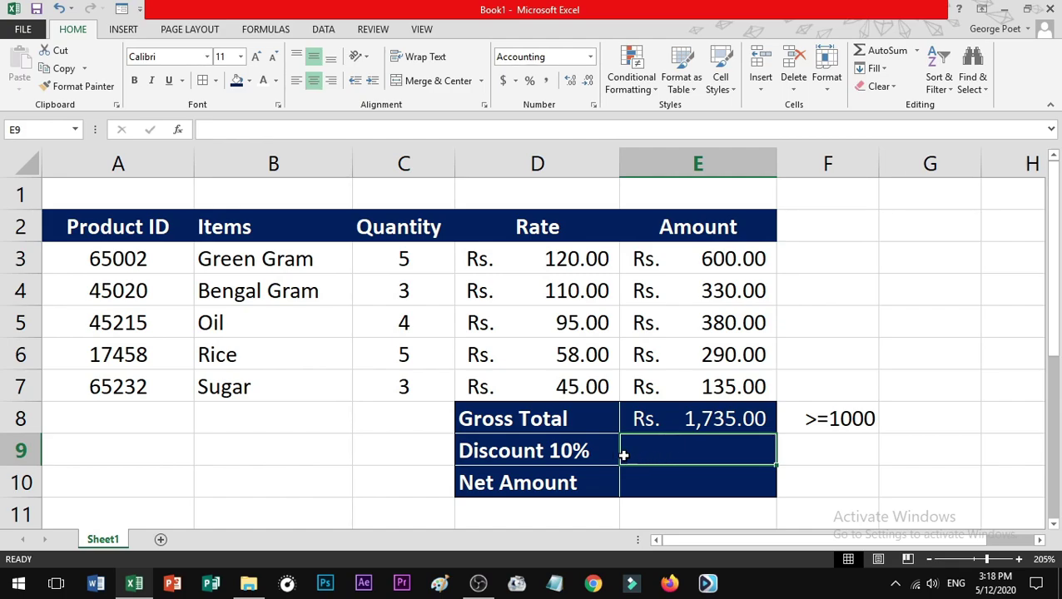
# Review the Discount 10% label, the gross total's SUM formula and the >=1000 discount note
pyautogui.click(524, 452)
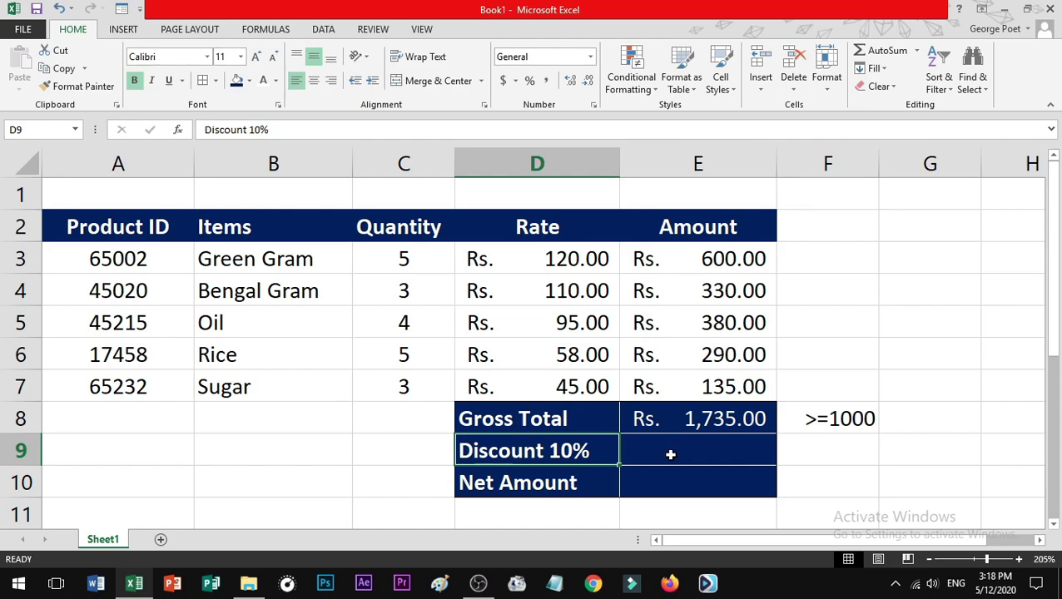
pyautogui.click(738, 425)
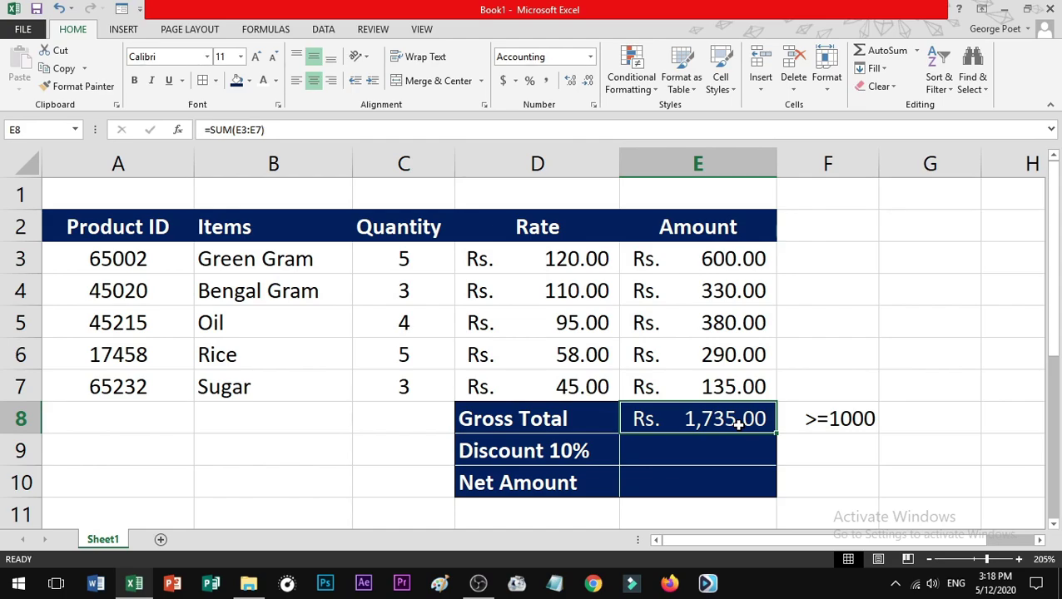
pyautogui.click(836, 422)
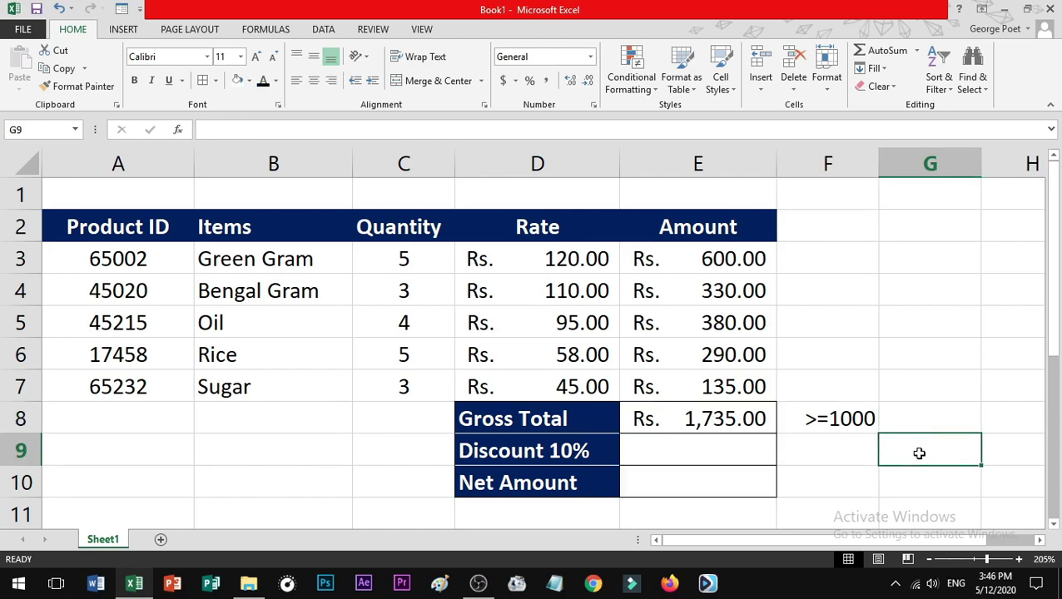
# Enter =IF(E8>=1000,E8*10%,0) in E9 to compute the 10% discount
pyautogui.click(675, 450)
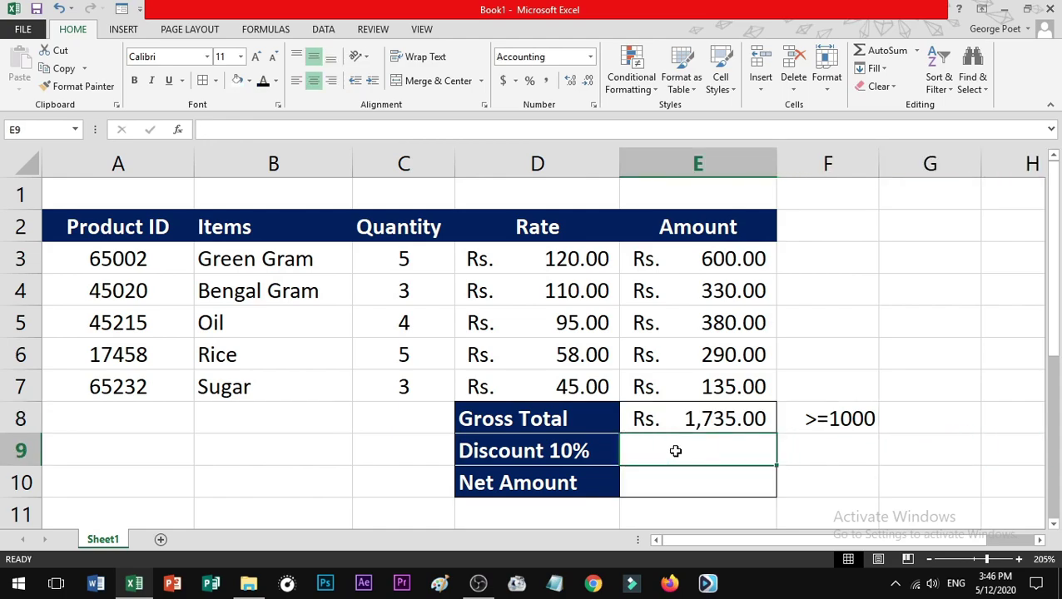
pyautogui.write('=IF')
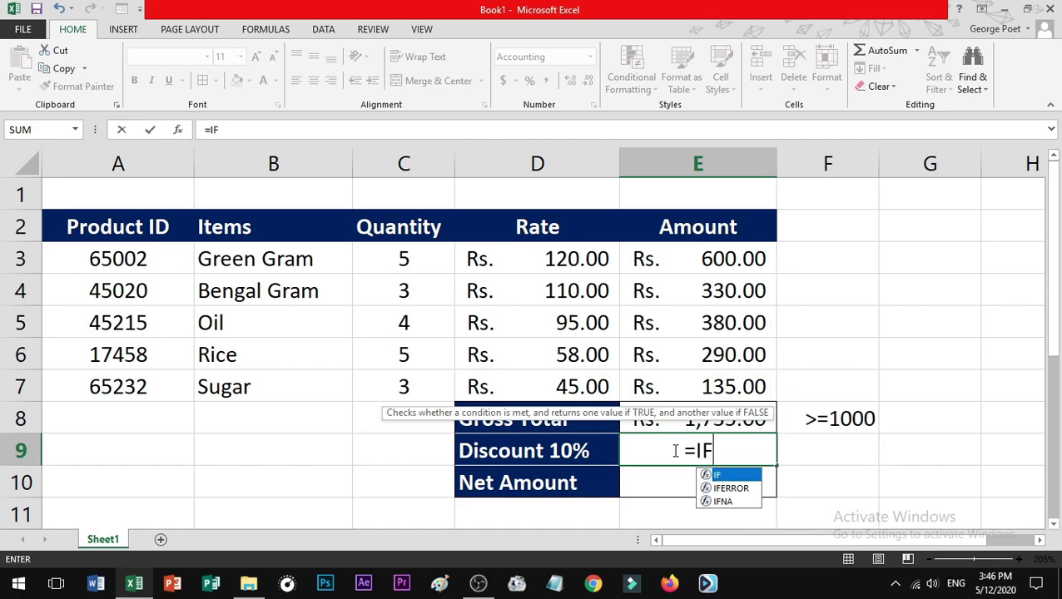
pyautogui.write('(')
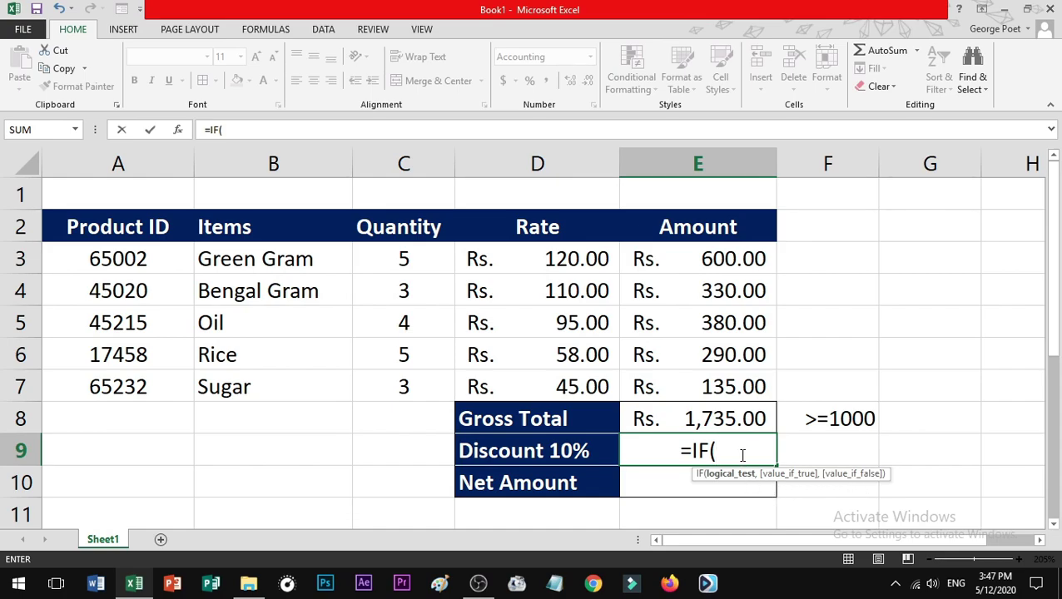
pyautogui.click(714, 419)
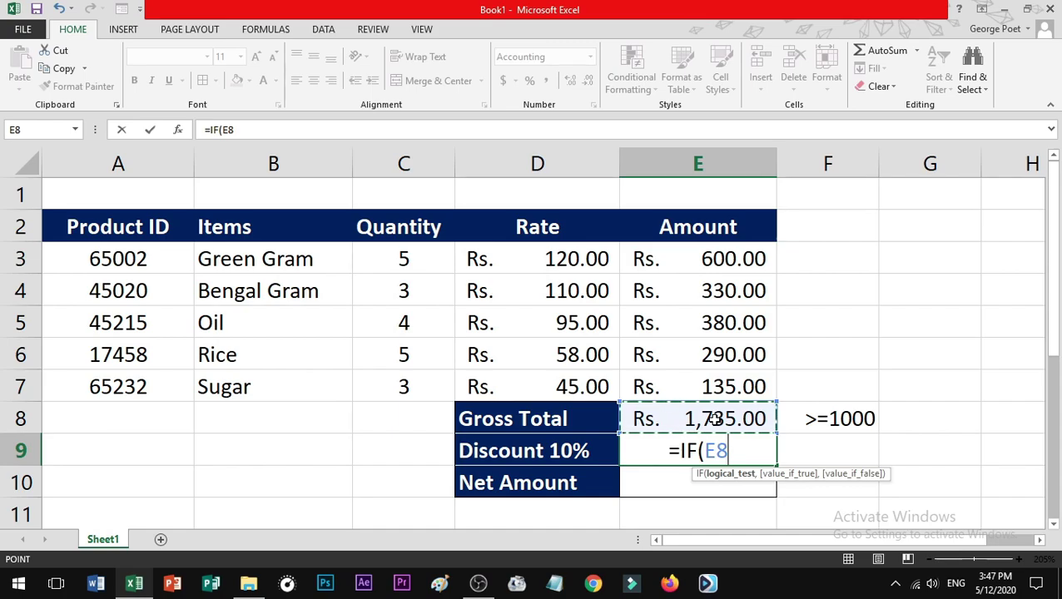
pyautogui.write('>=100')
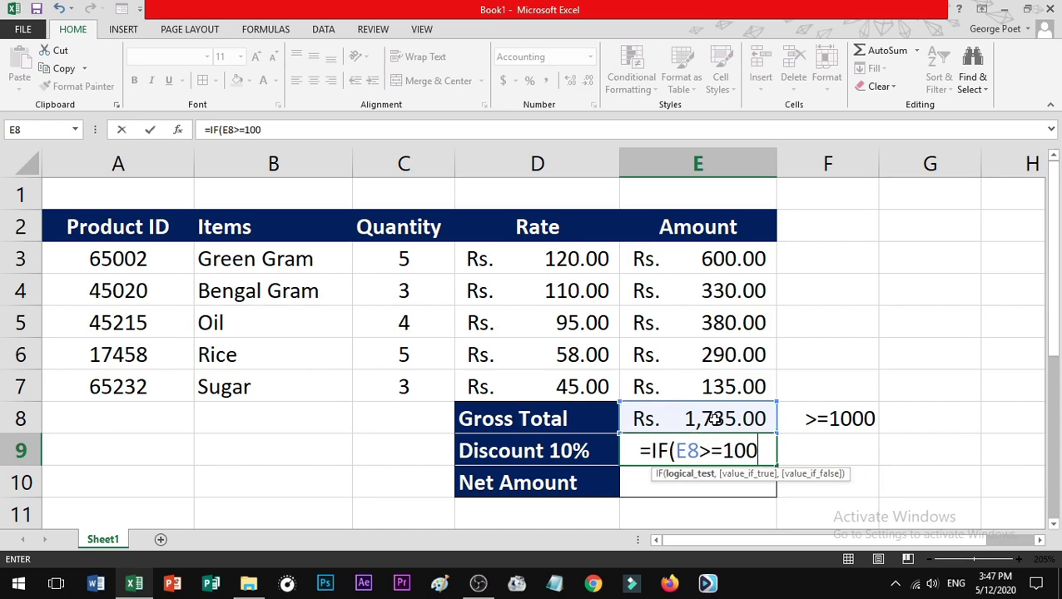
pyautogui.write('0')
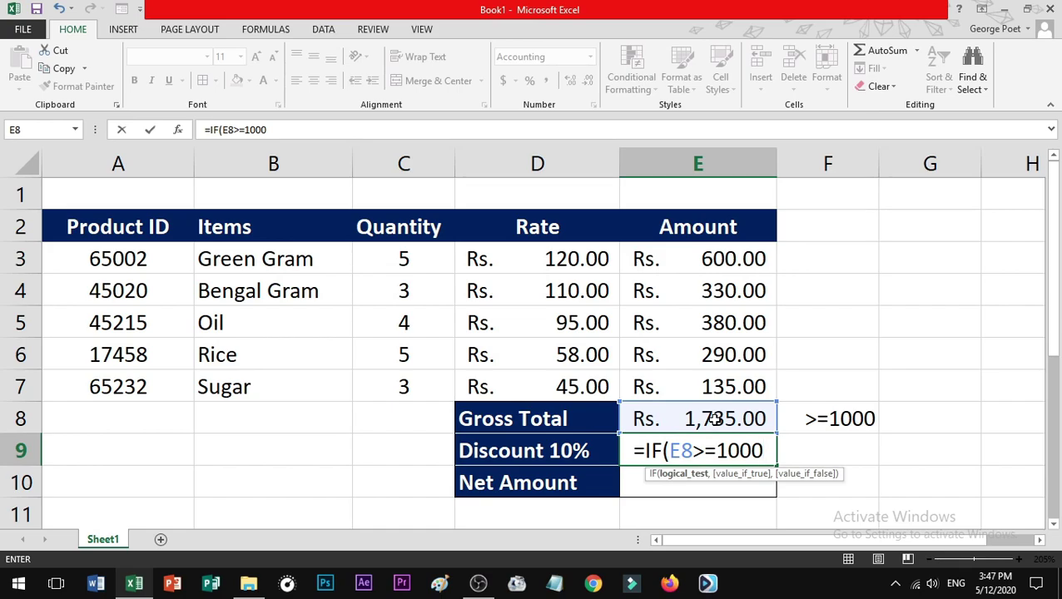
pyautogui.write(',')
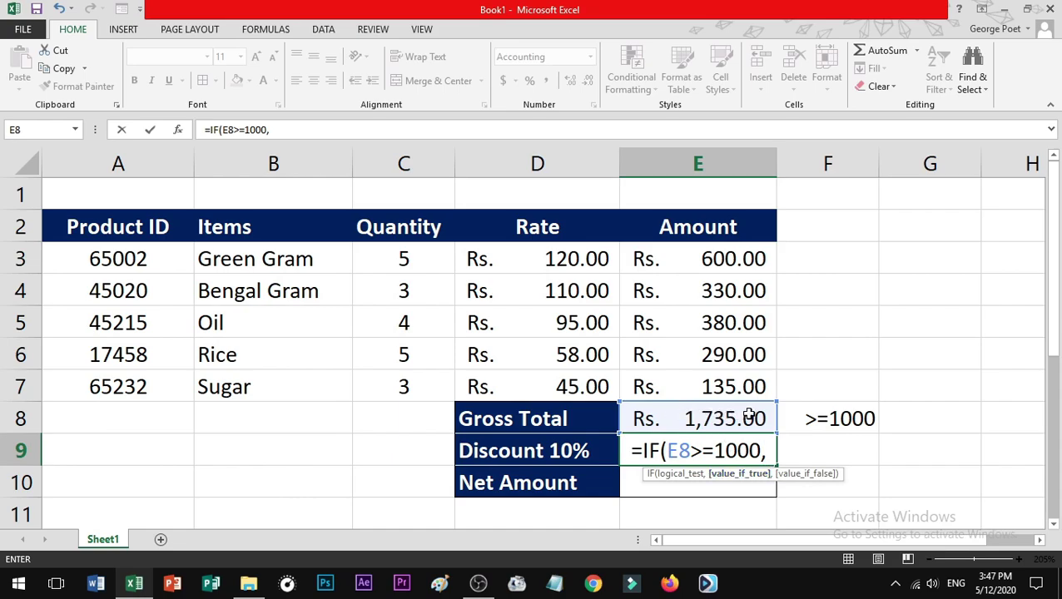
pyautogui.click(664, 418)
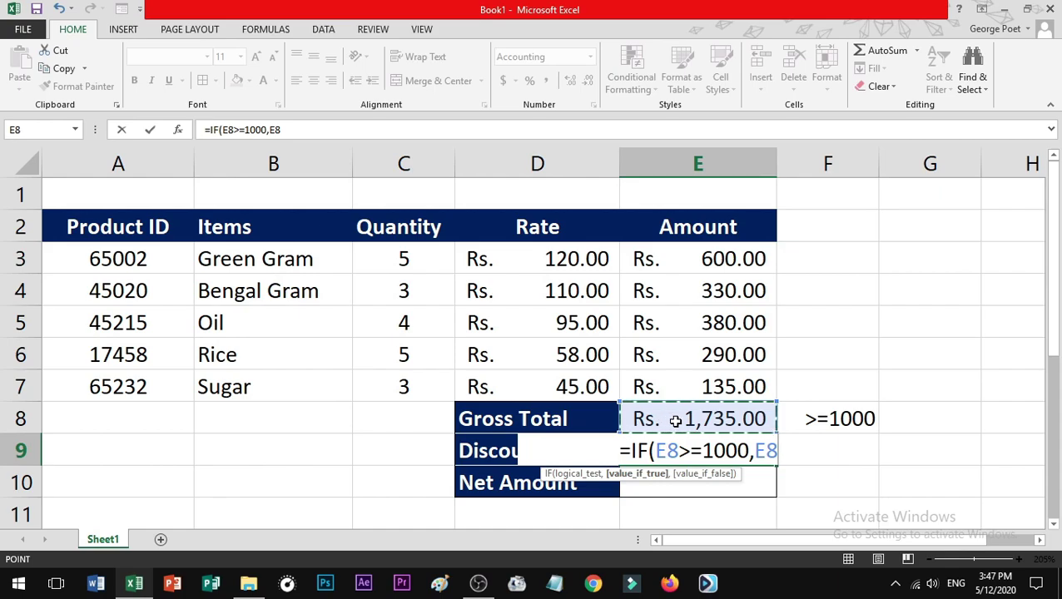
pyautogui.write('*10')
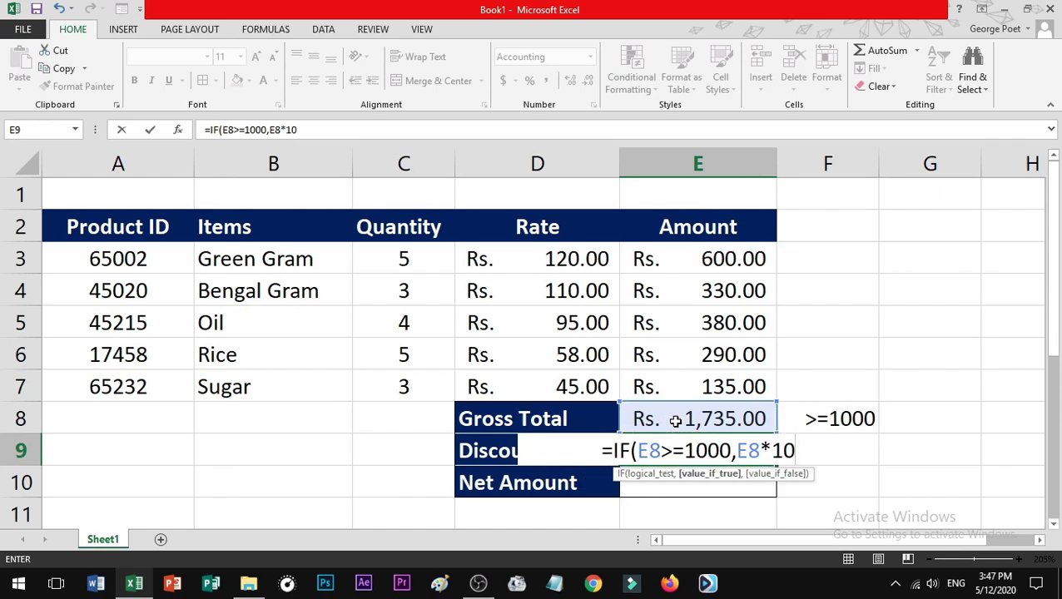
pyautogui.write('%')
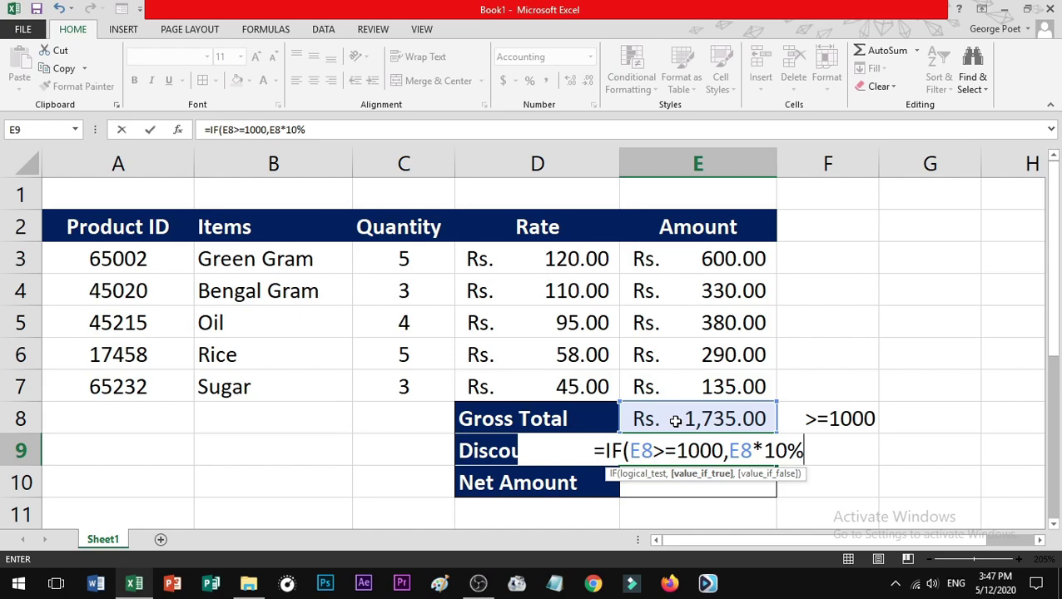
pyautogui.write(',')
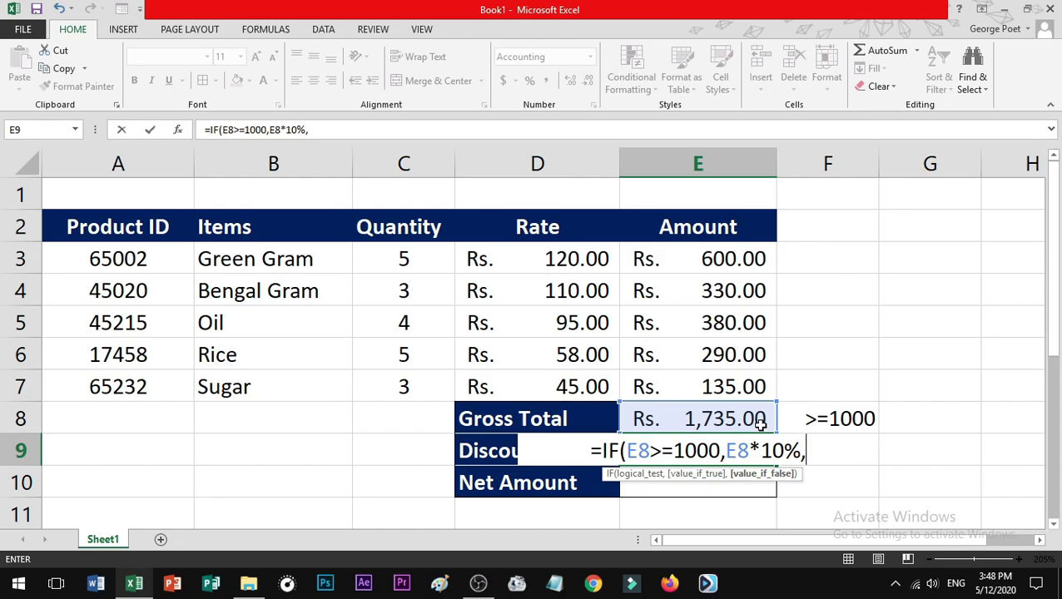
pyautogui.write('0')
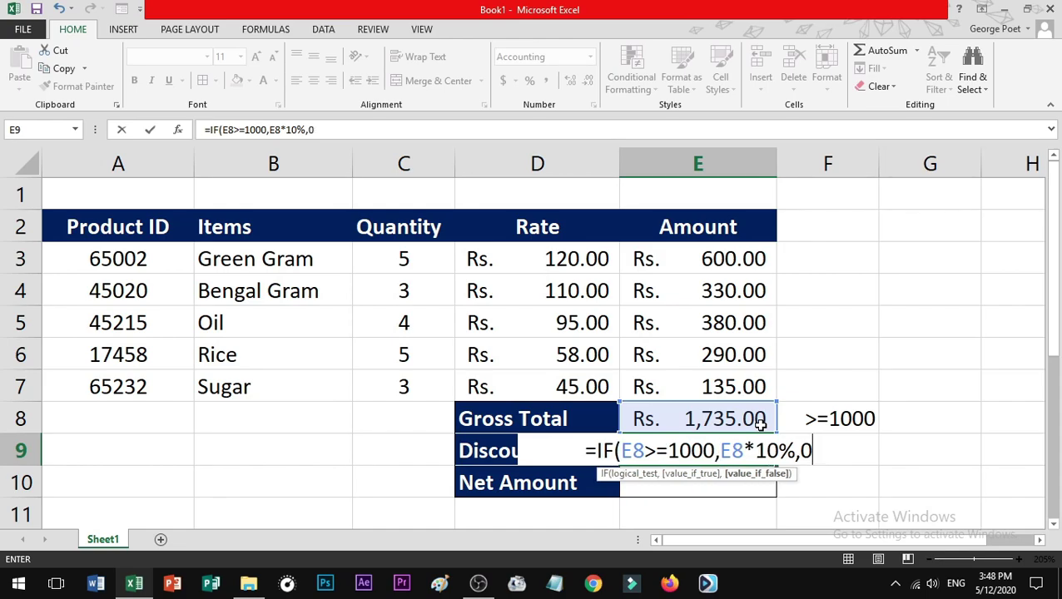
pyautogui.write(')')
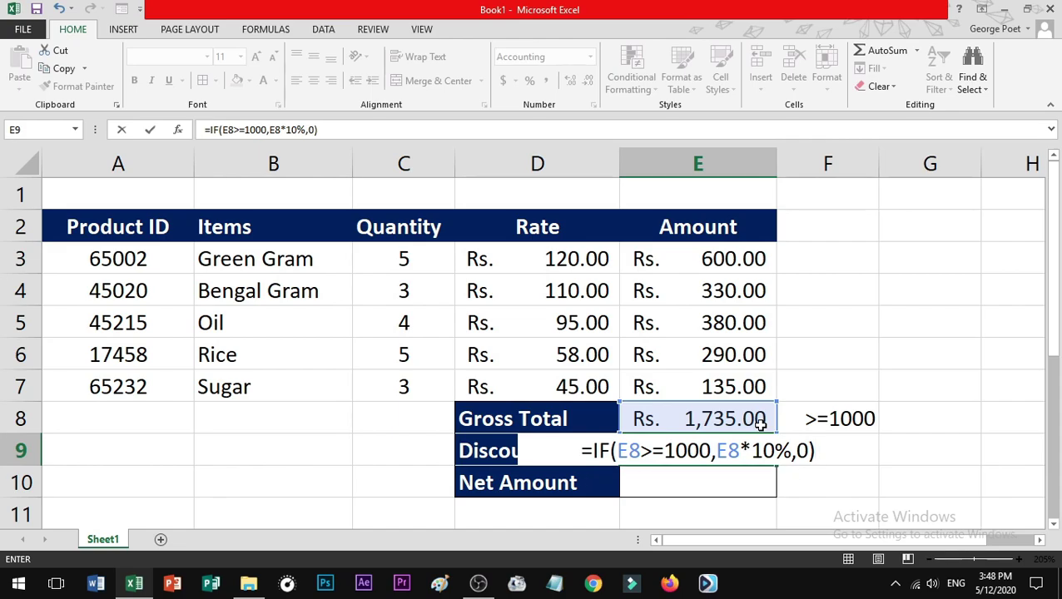
pyautogui.click(657, 450)
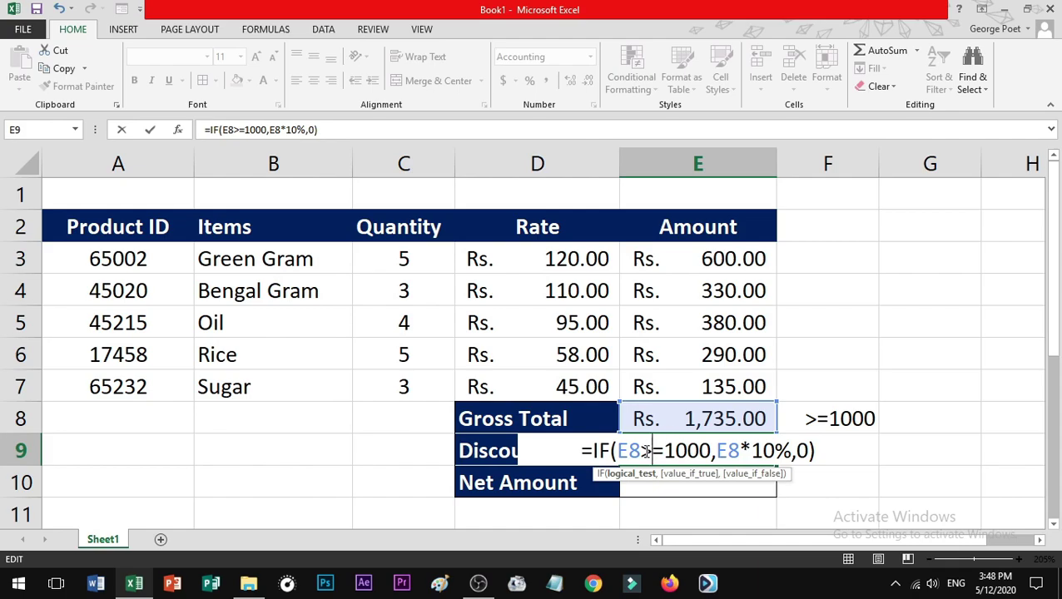
pyautogui.click(726, 450)
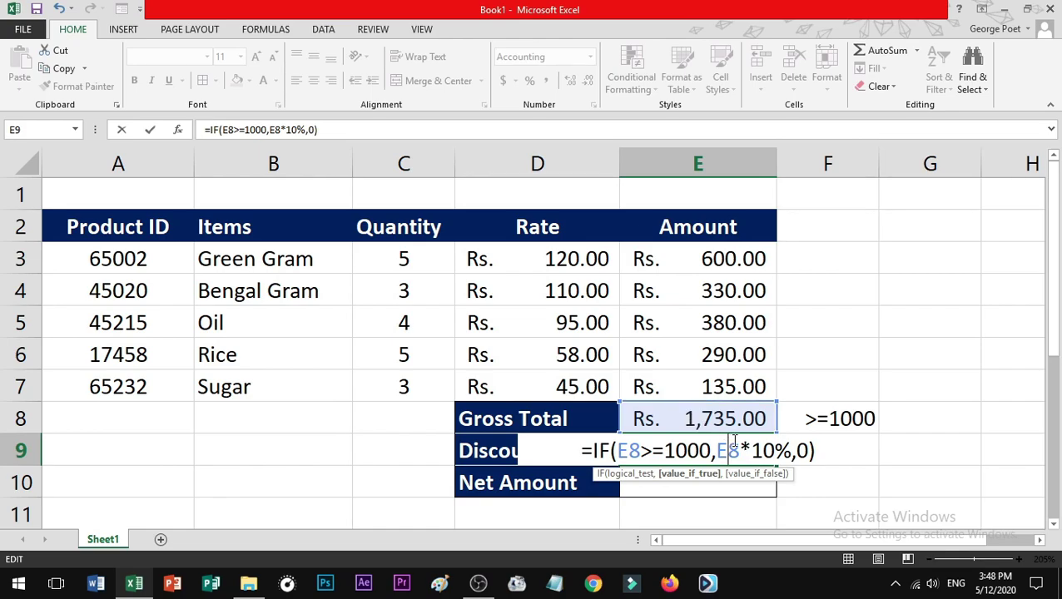
pyautogui.moveTo(737, 446); pyautogui.dragTo(787, 450)
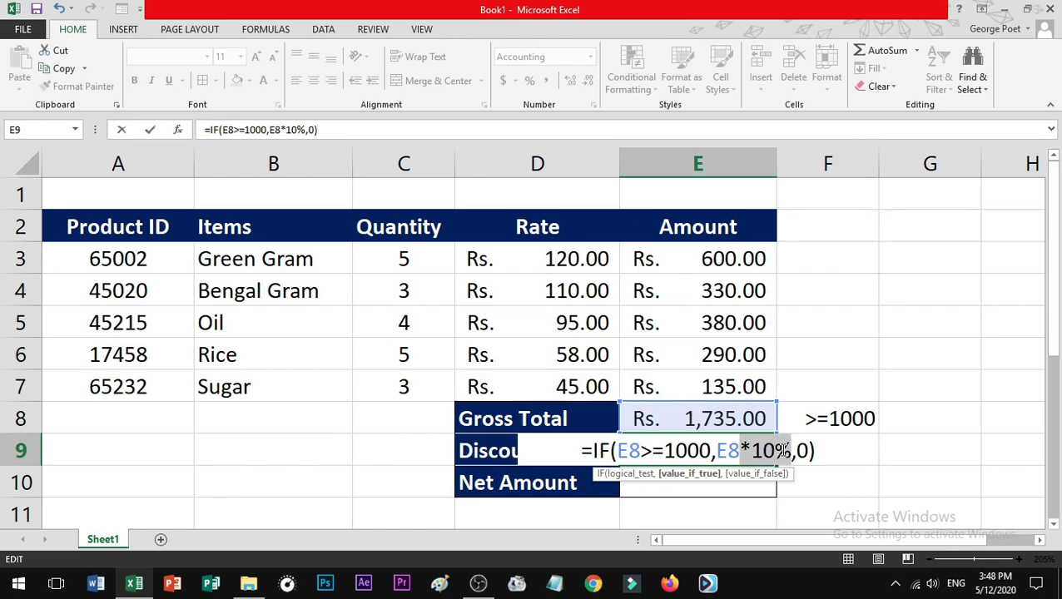
pyautogui.click(795, 450)
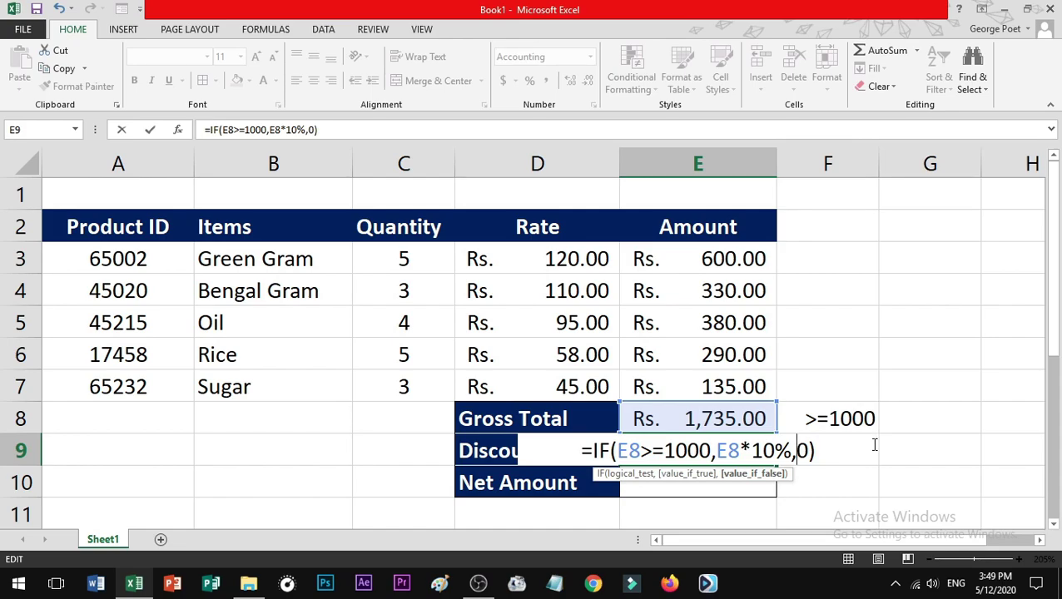
# Commit the E9 discount formula, check the E8 and E9 formulas, then select C3 on Sheet2
pyautogui.press('Return')
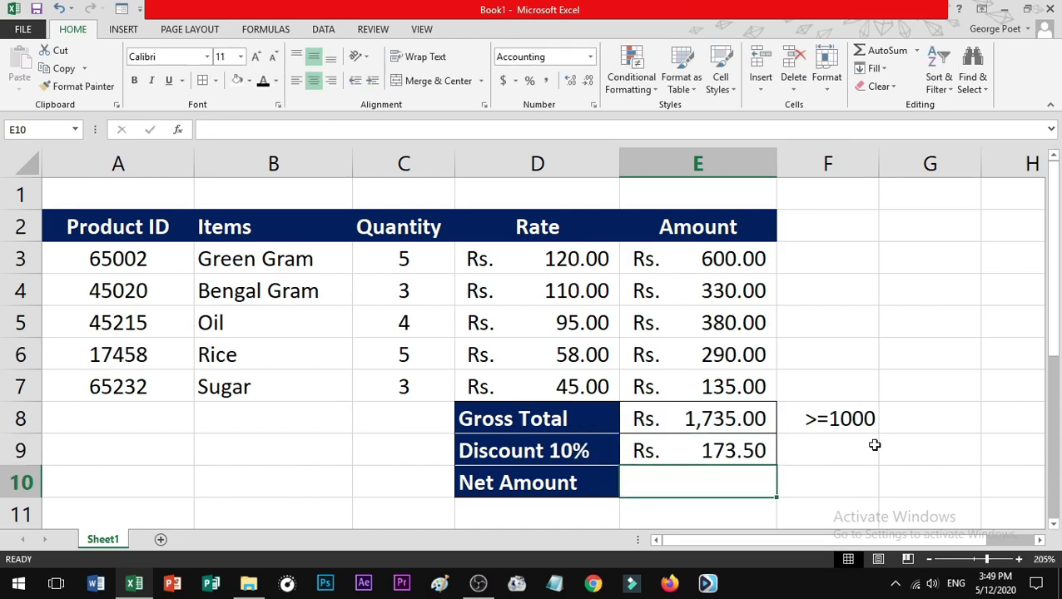
pyautogui.click(683, 420)
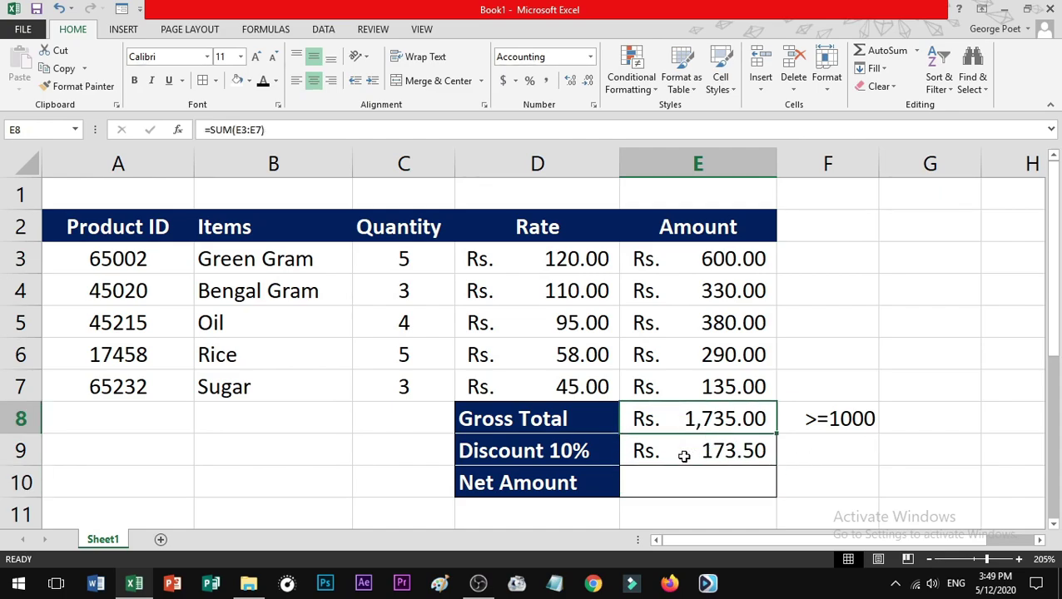
pyautogui.click(685, 457)
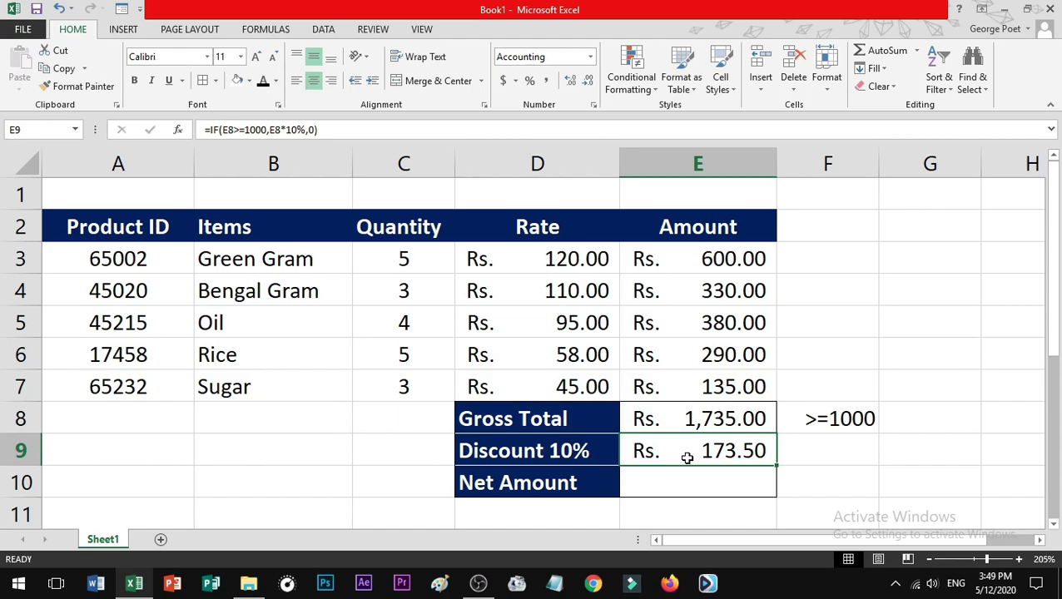
pyautogui.click(486, 277)
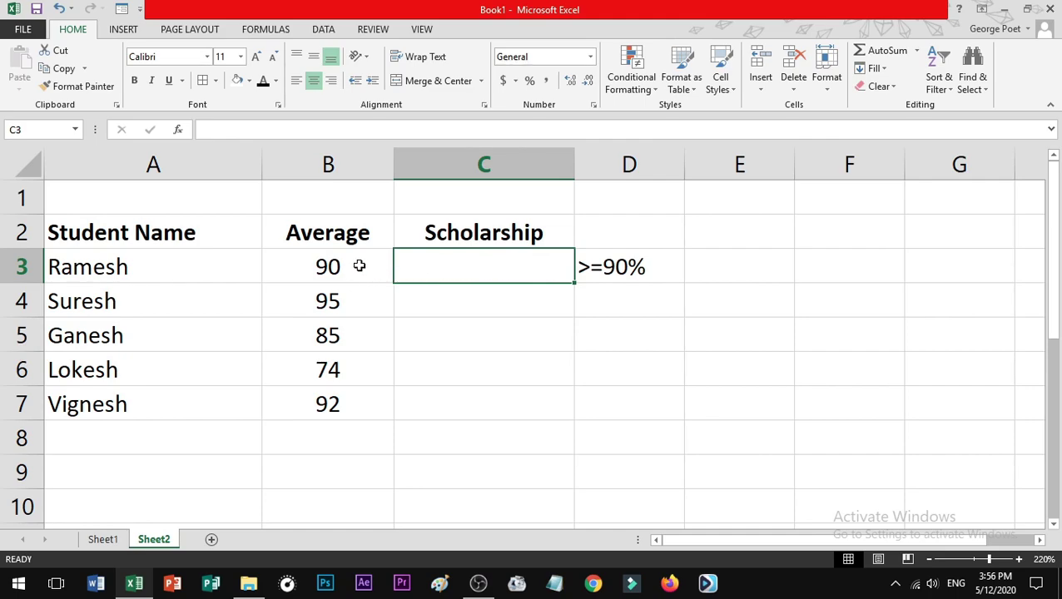
# Look over the student averages in column B, including 74 in B6
pyautogui.click(359, 266)
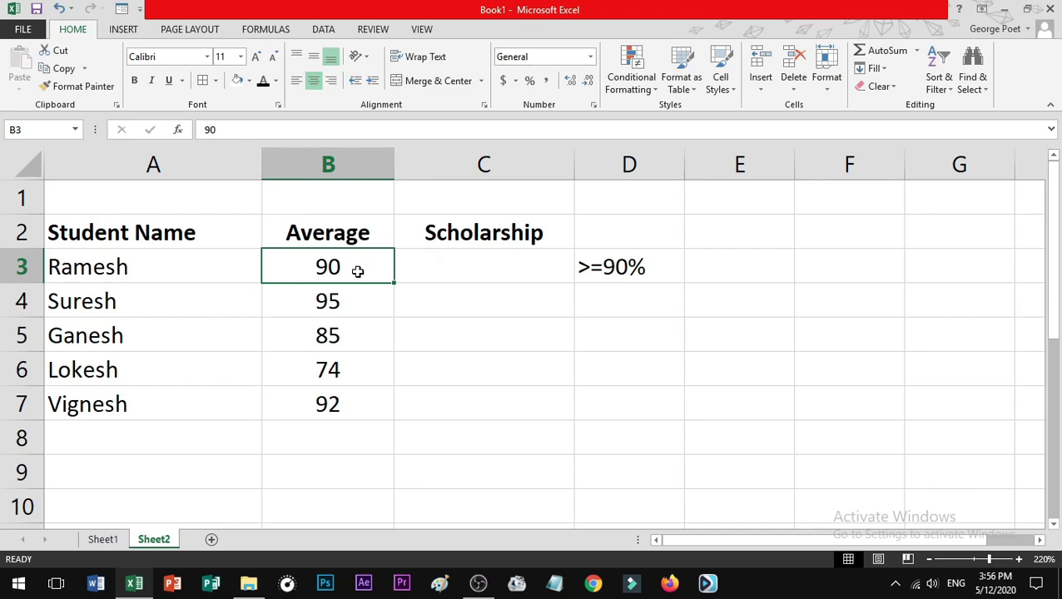
pyautogui.click(356, 330)
pyautogui.click(377, 370)
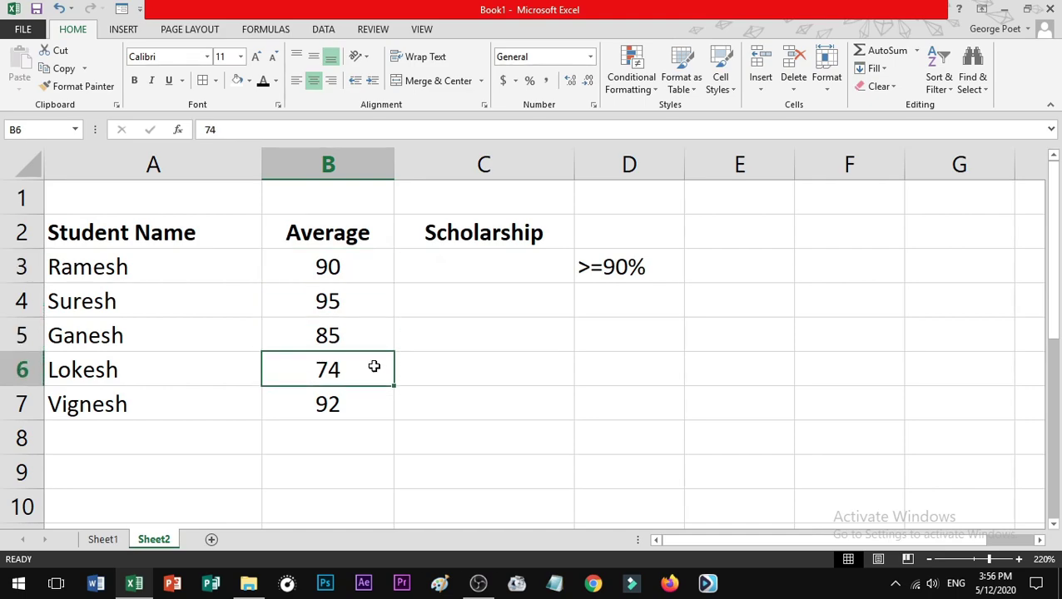
# Enter =IF(B3>=90,"YES","No") in C3 for the first scholarship flag
pyautogui.click(477, 264)
pyautogui.click(358, 131)
pyautogui.write('=')
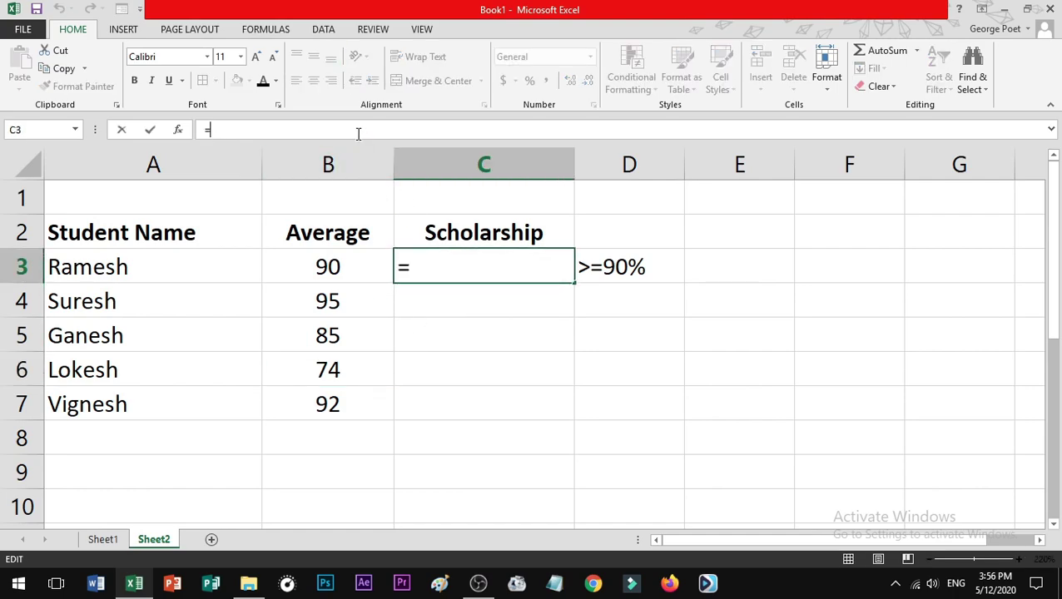
pyautogui.write('IF')
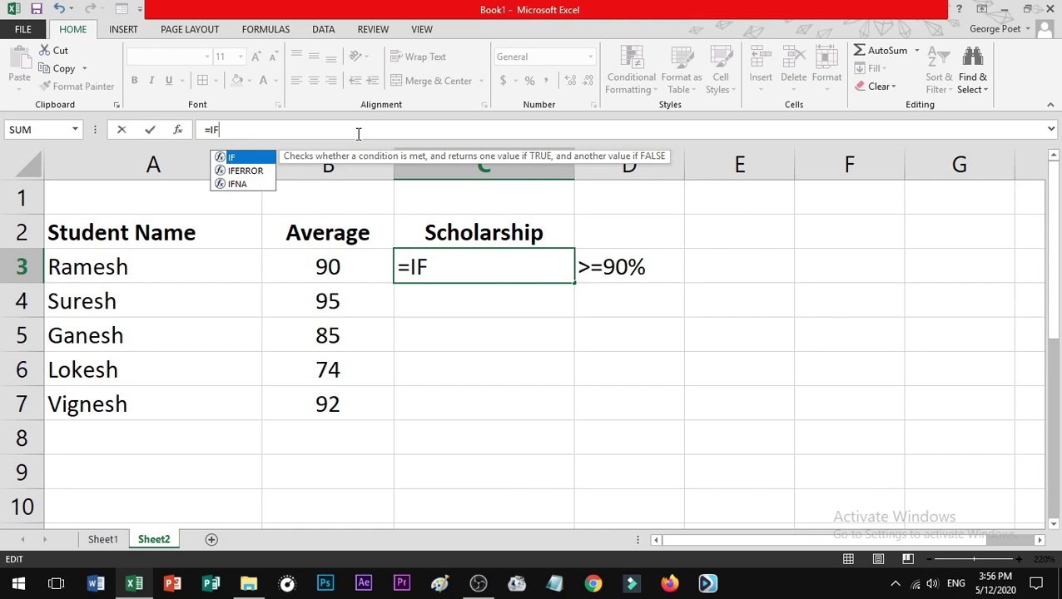
pyautogui.write('(')
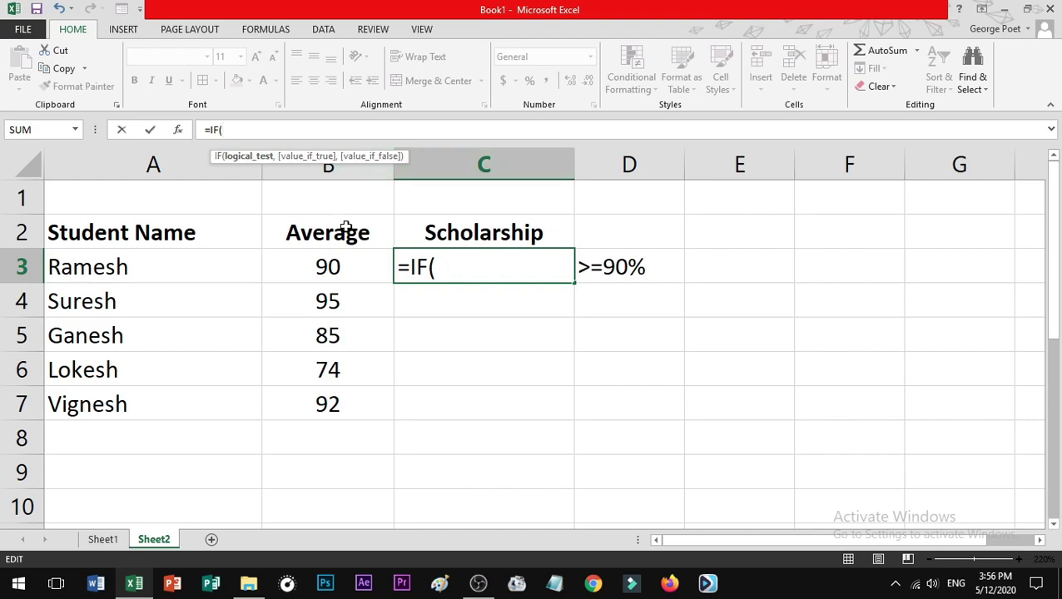
pyautogui.click(354, 263)
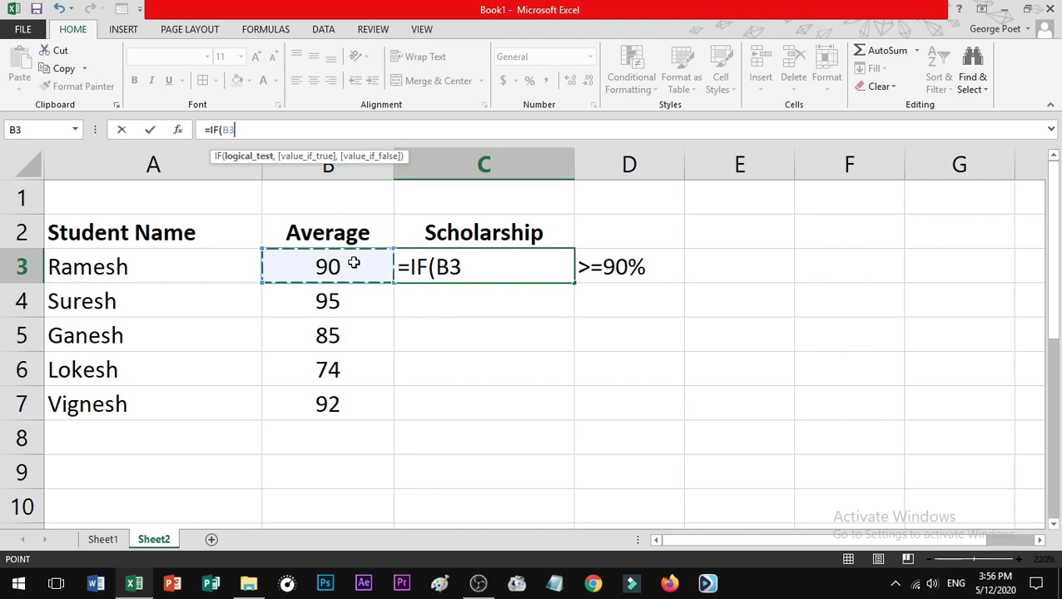
pyautogui.write('>=90')
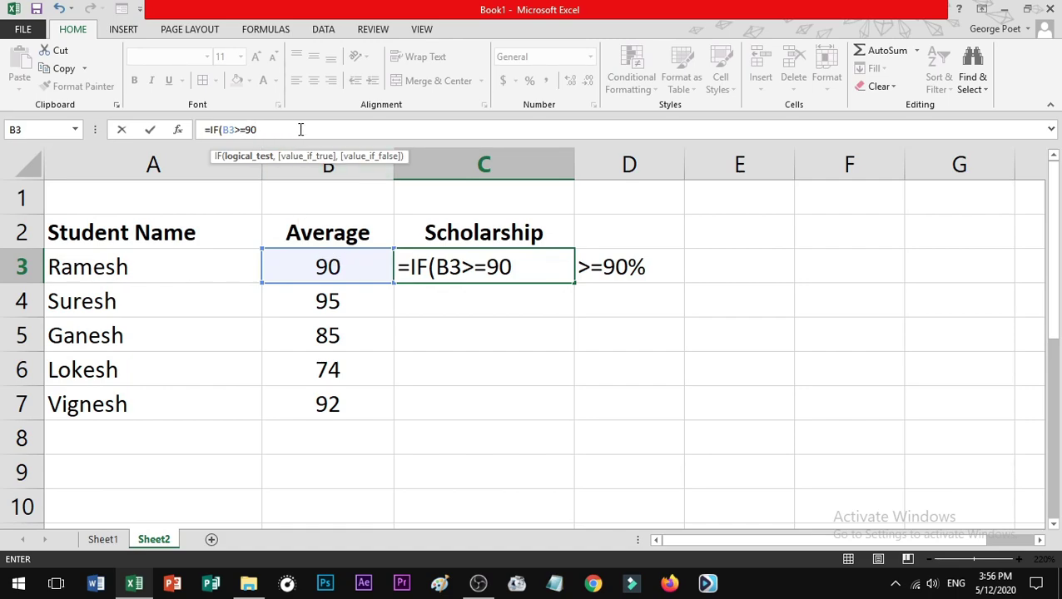
pyautogui.write(',')
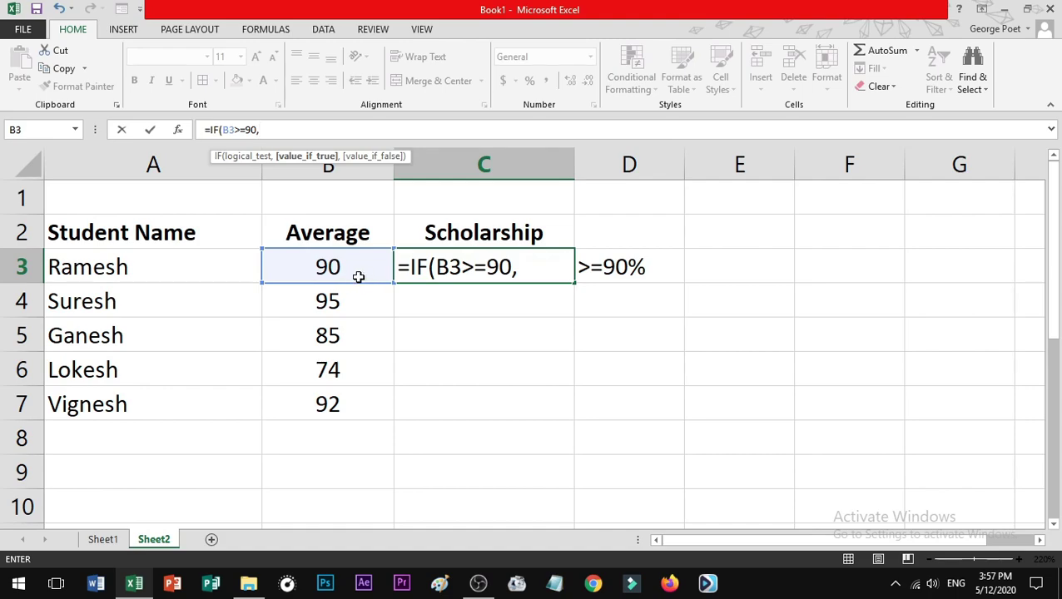
pyautogui.write('"YE')
pyautogui.write('S"')
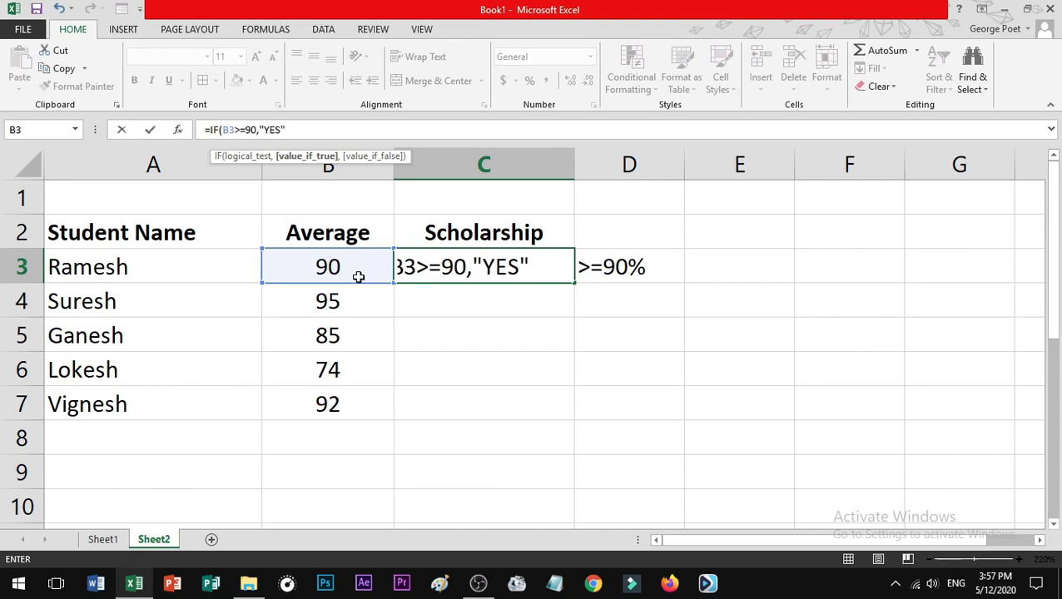
pyautogui.write(',')
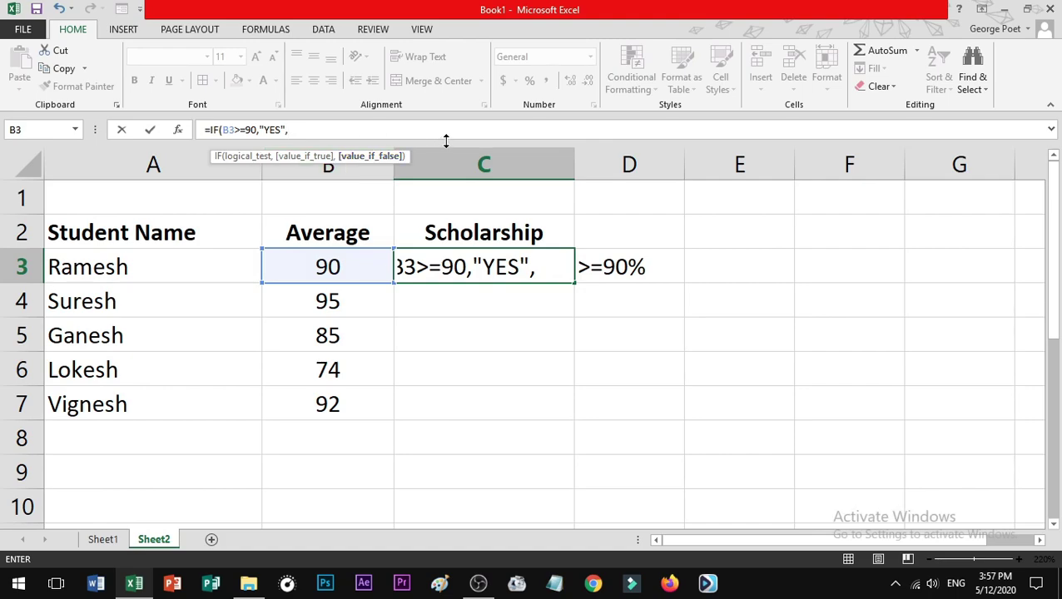
pyautogui.write('"')
pyautogui.write('No"')
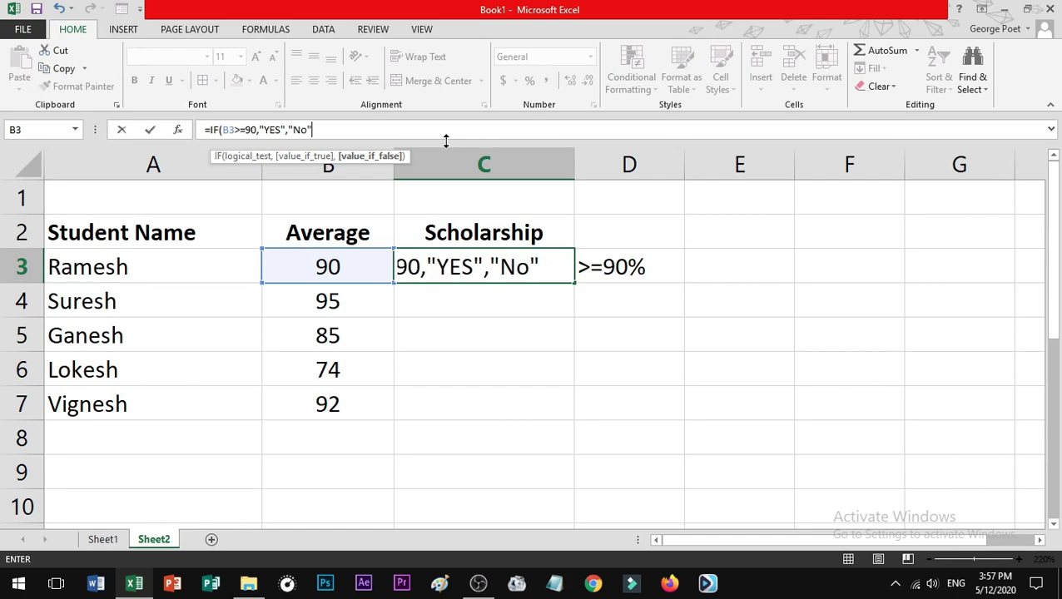
pyautogui.write(')')
# Commit the C3 formula, fill it down to C7, and check C5's relative reference
pyautogui.press('Return')
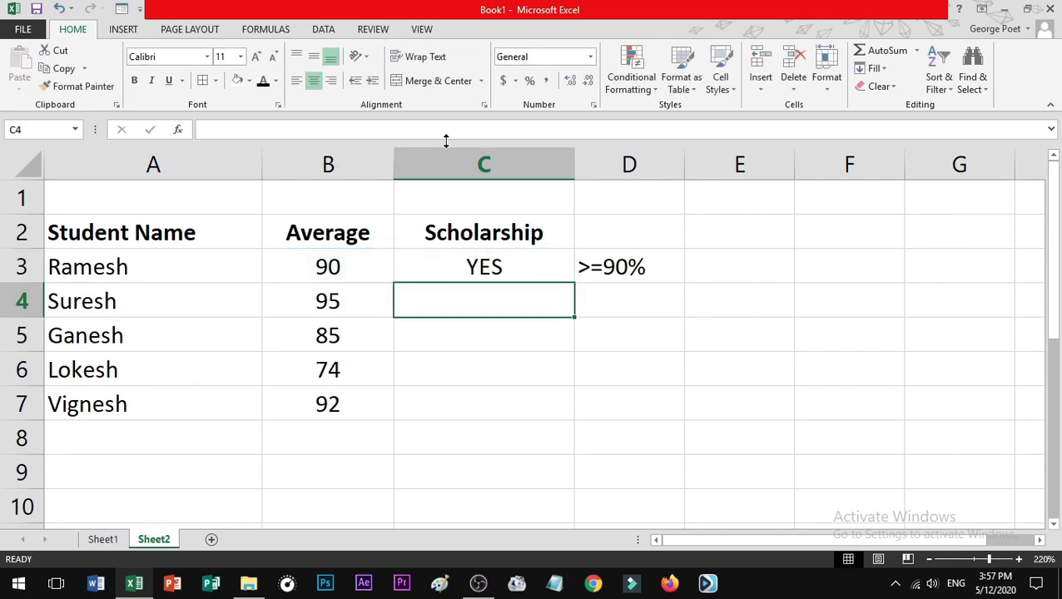
pyautogui.click(549, 264)
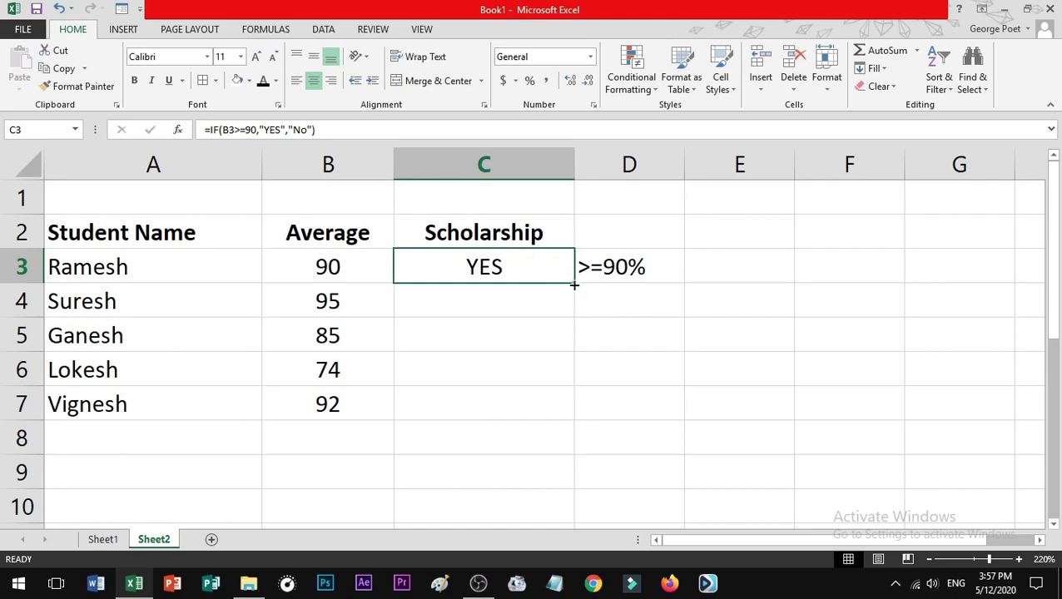
pyautogui.moveTo(575, 283); pyautogui.dragTo(571, 413)
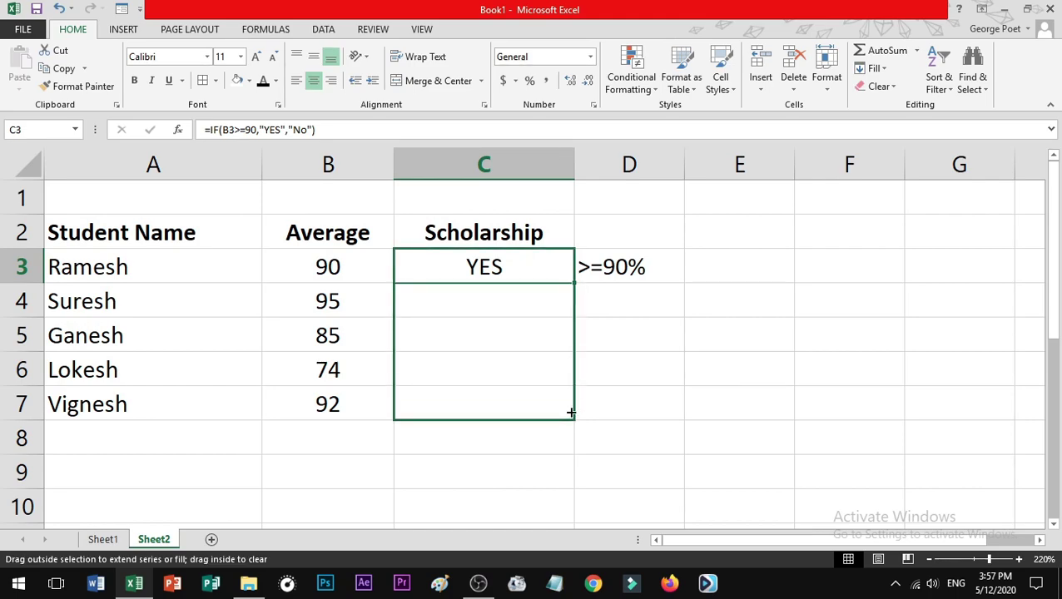
pyautogui.moveTo(571, 413); pyautogui.dragTo(569, 411)
pyautogui.moveTo(482, 350); pyautogui.dragTo(374, 370)
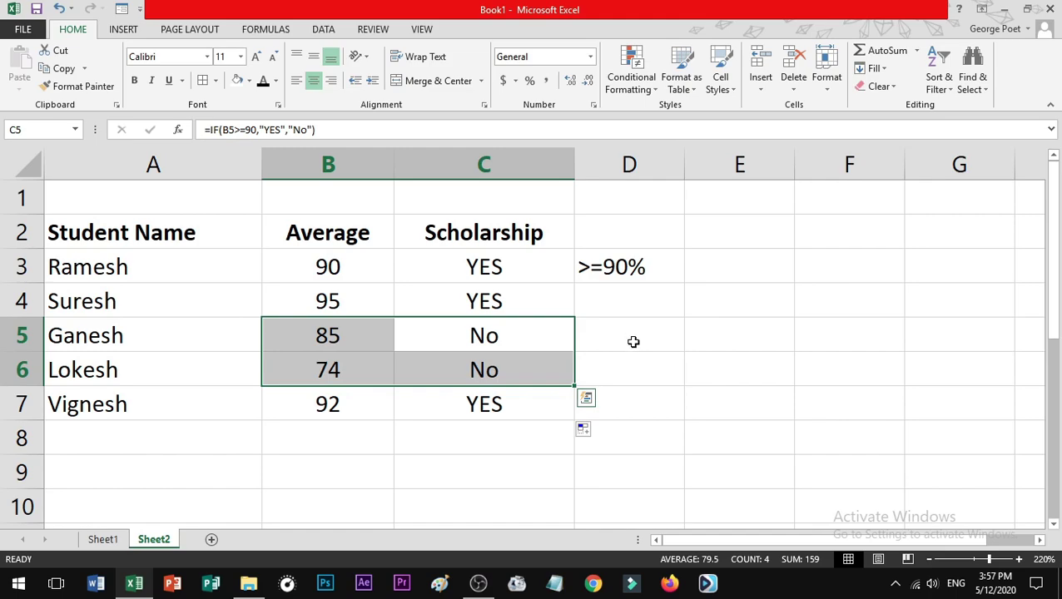
pyautogui.press('F2')
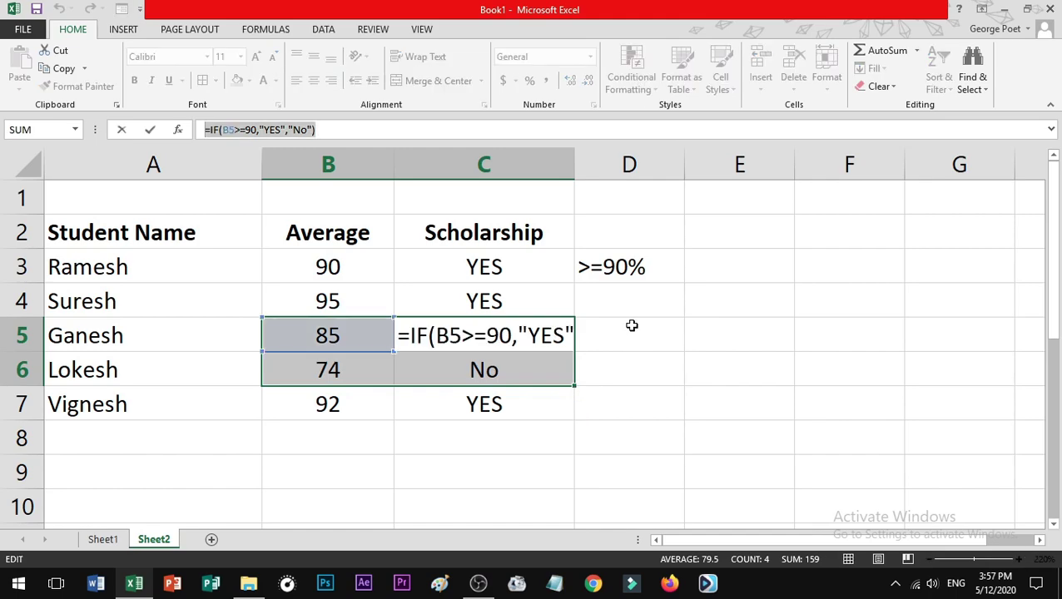